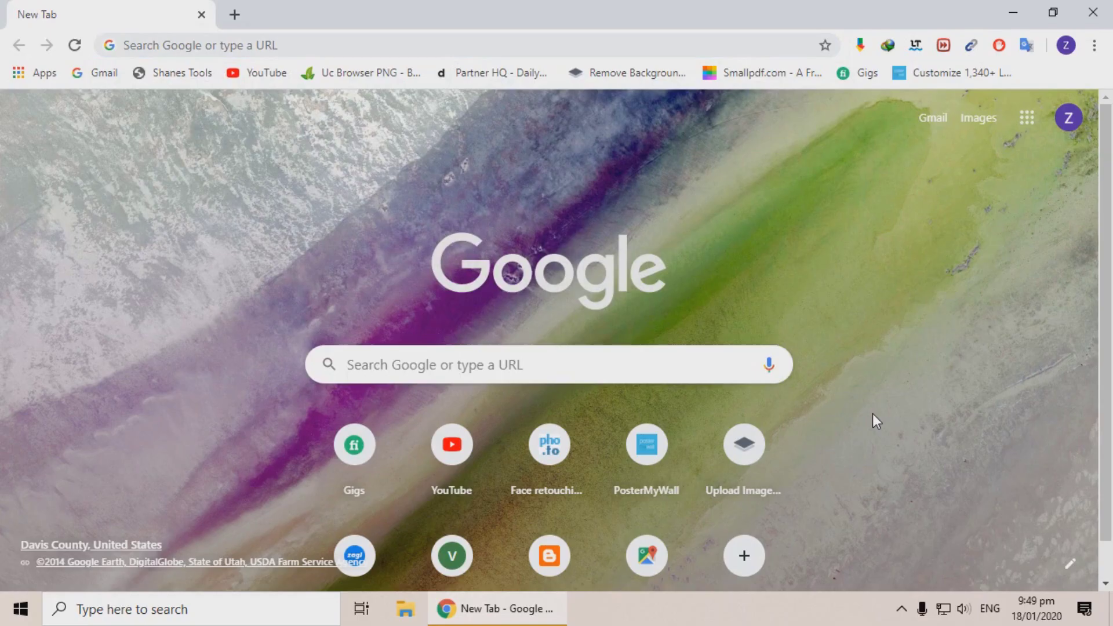
# Search Google for pdfsimpli and open the PDFSimpli website from the results
pyautogui.click(656, 367)
pyautogui.write('pd')
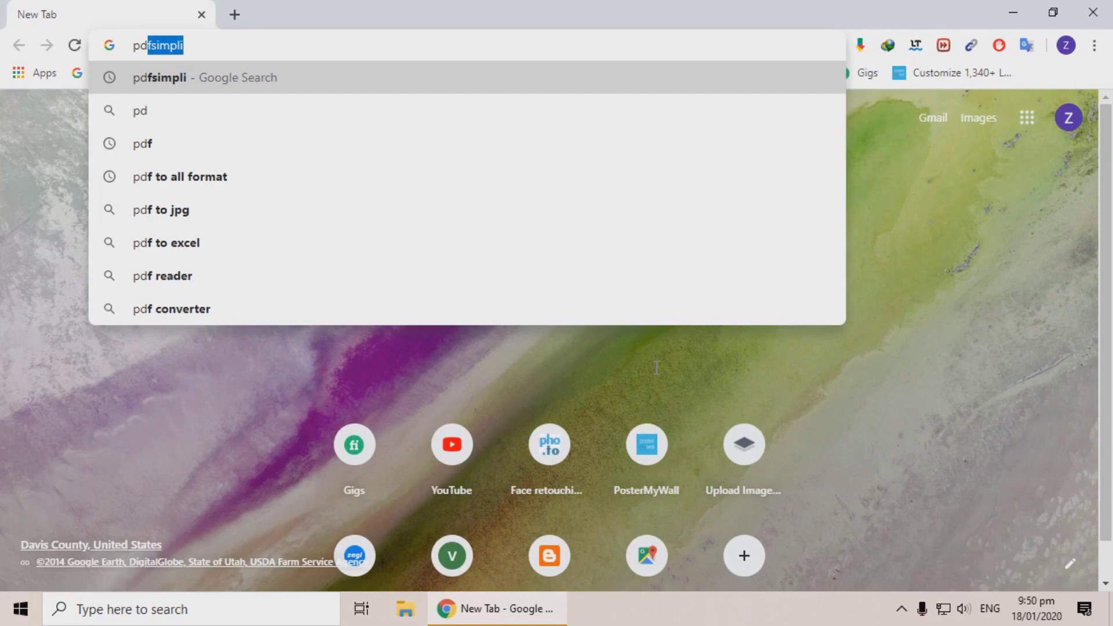
pyautogui.press('Return')
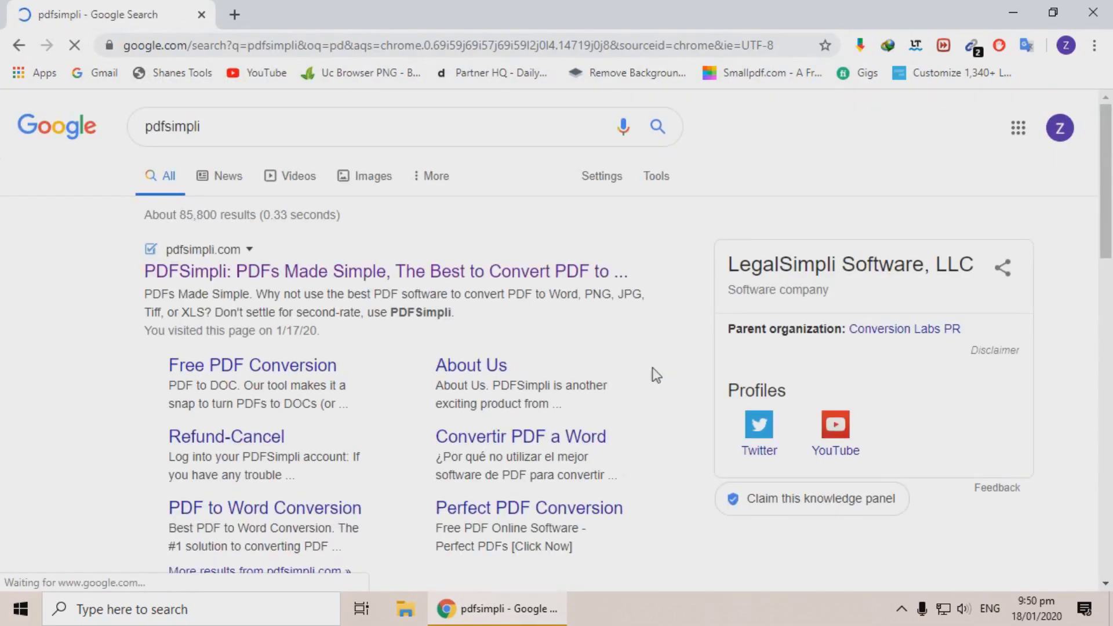
pyautogui.click(325, 270)
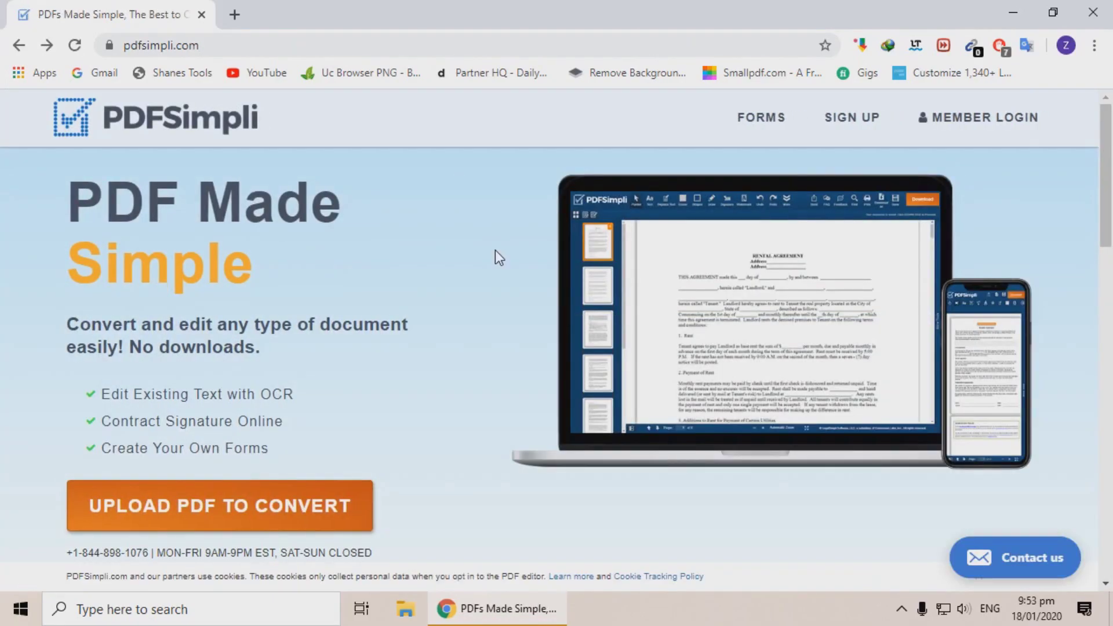
# Upload "Sample word file" from the Desktop to the Convert Word to PDF tool
pyautogui.scroll(-5, 484, 255)
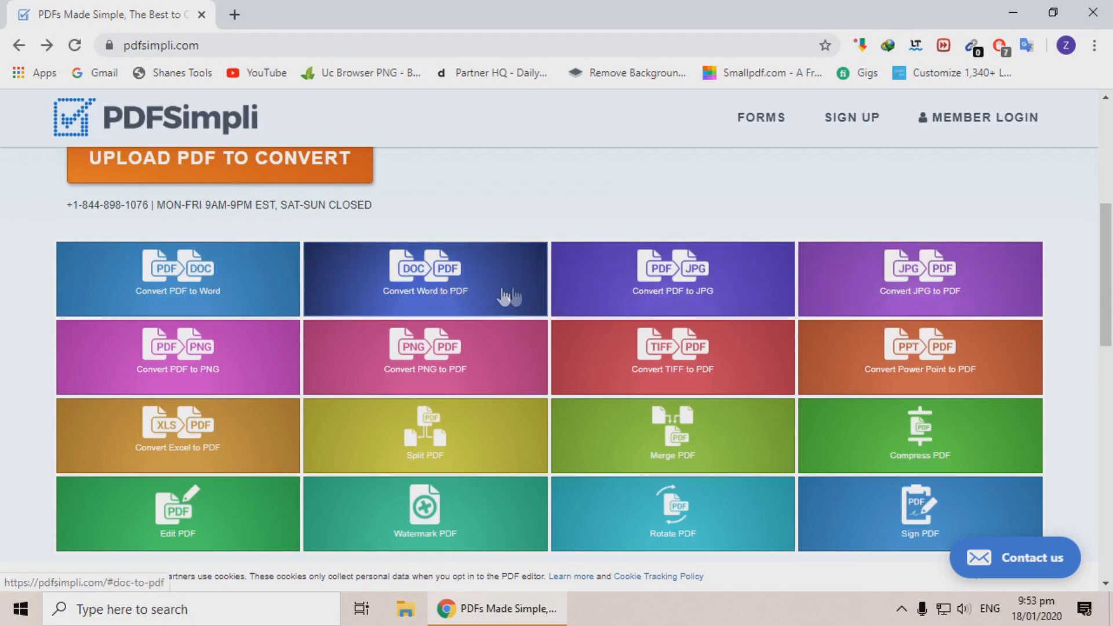
pyautogui.click(436, 298)
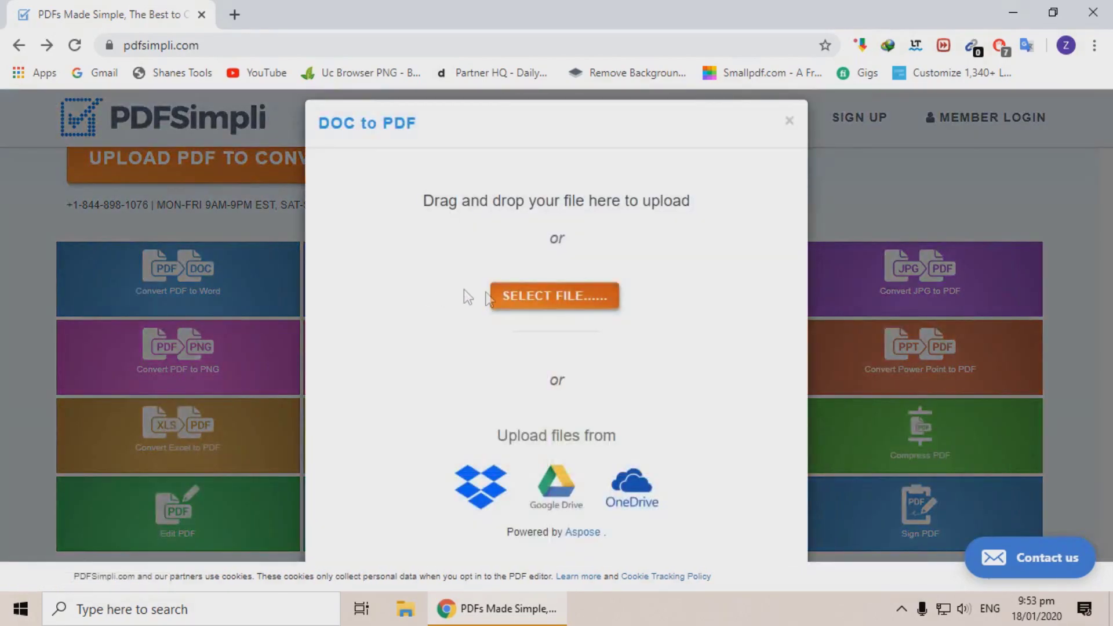
pyautogui.click(549, 298)
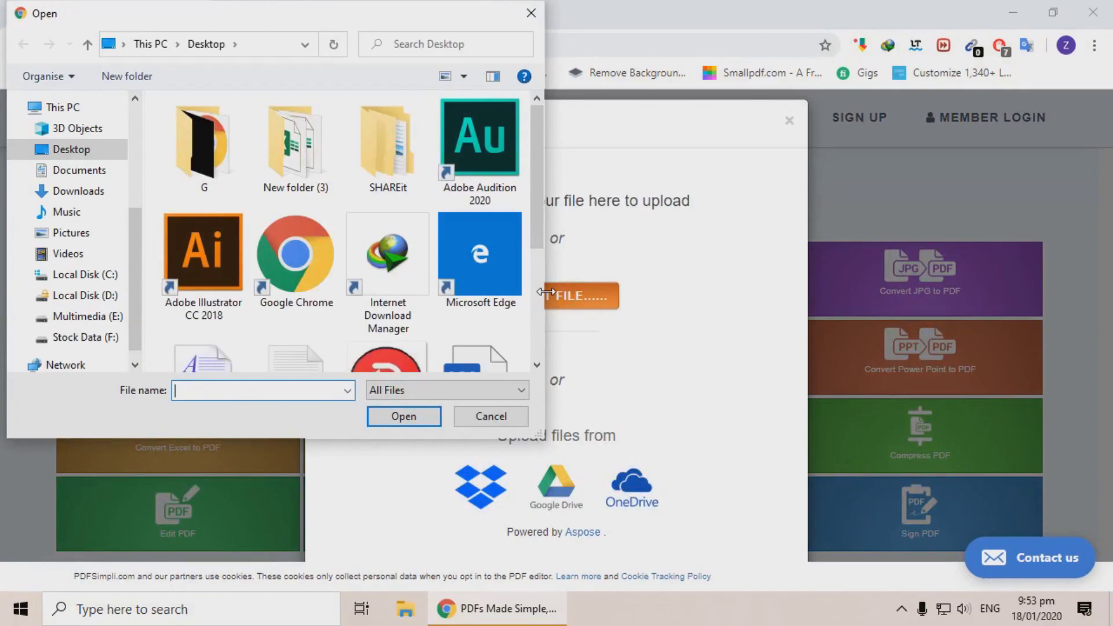
pyautogui.scroll(-3, 413, 291)
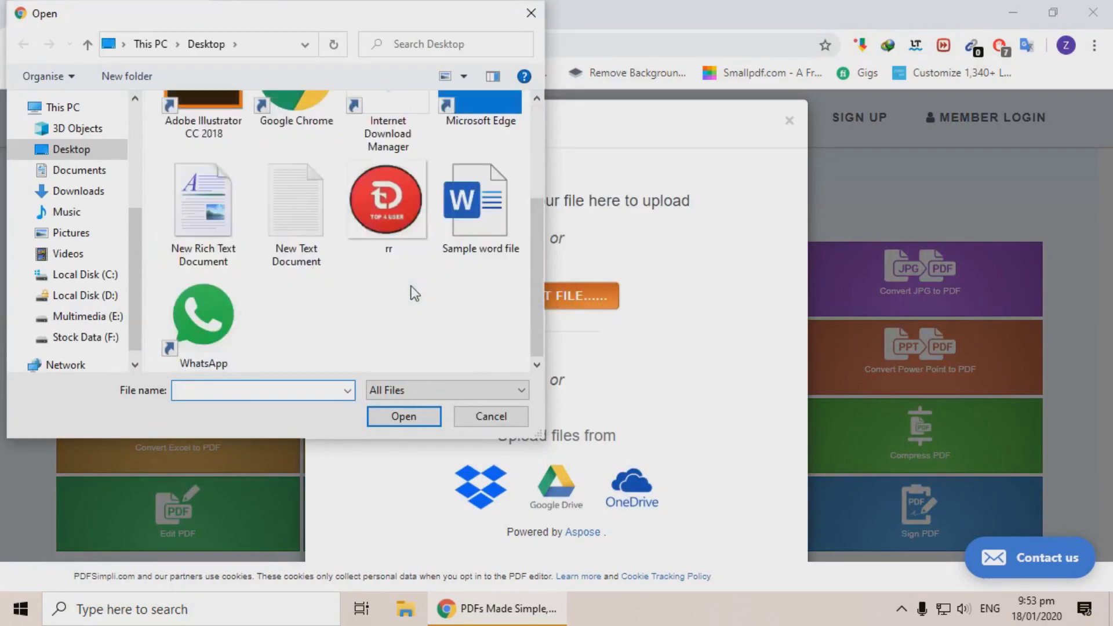
pyautogui.click(501, 213)
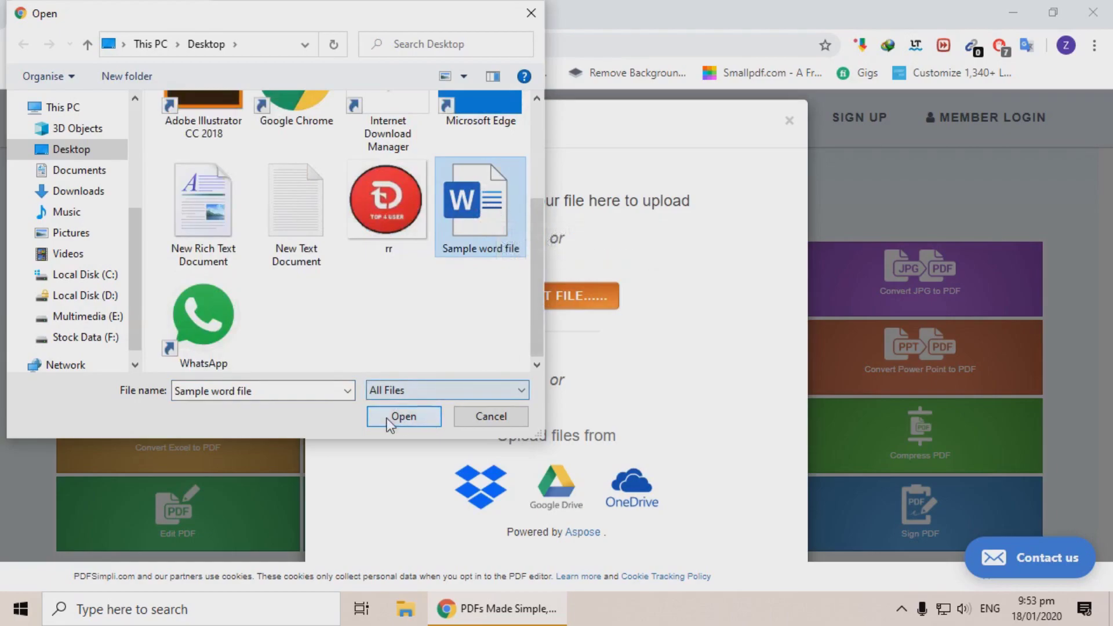
pyautogui.click(406, 419)
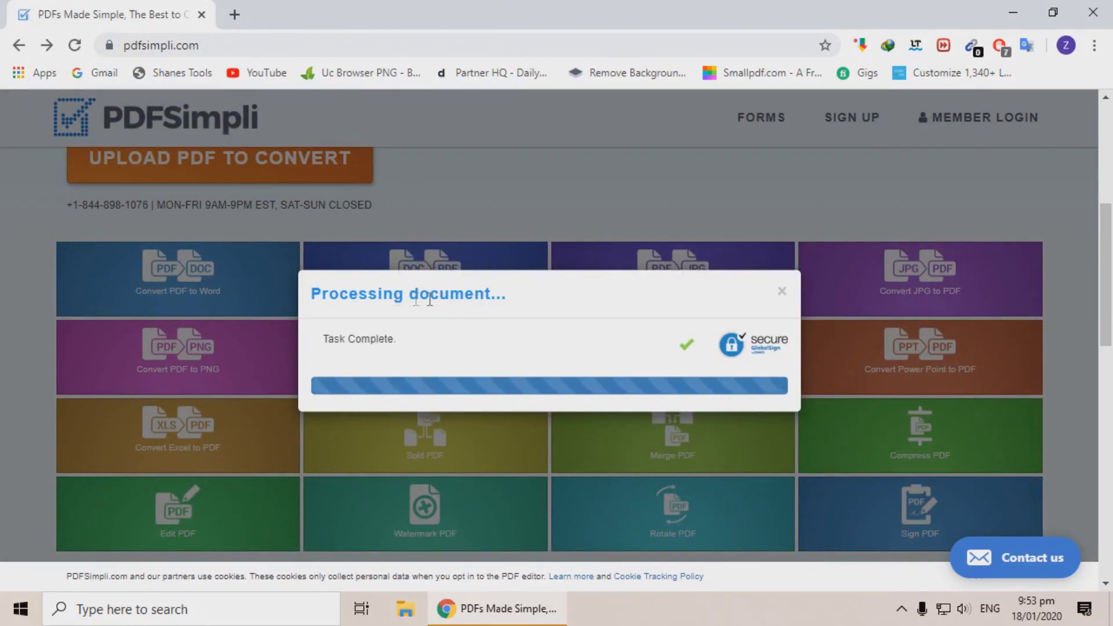
pyautogui.moveTo(420, 294); pyautogui.dragTo(531, 305)
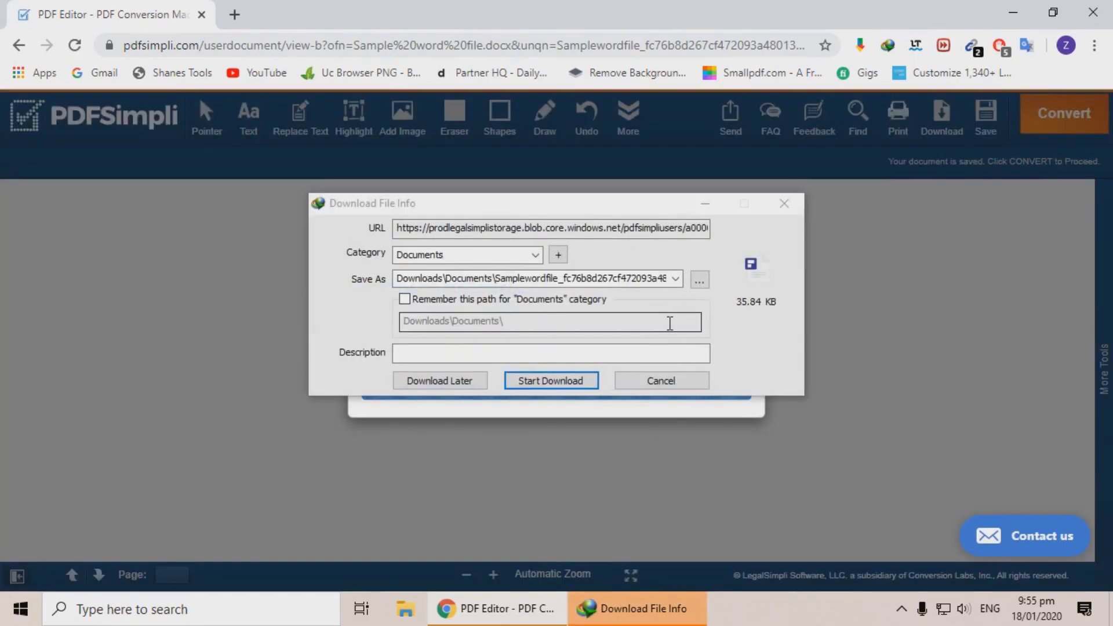
# Download the converted PDF, creating the missing Documents folder inside Downloads, and show the file in its folder
pyautogui.click(566, 388)
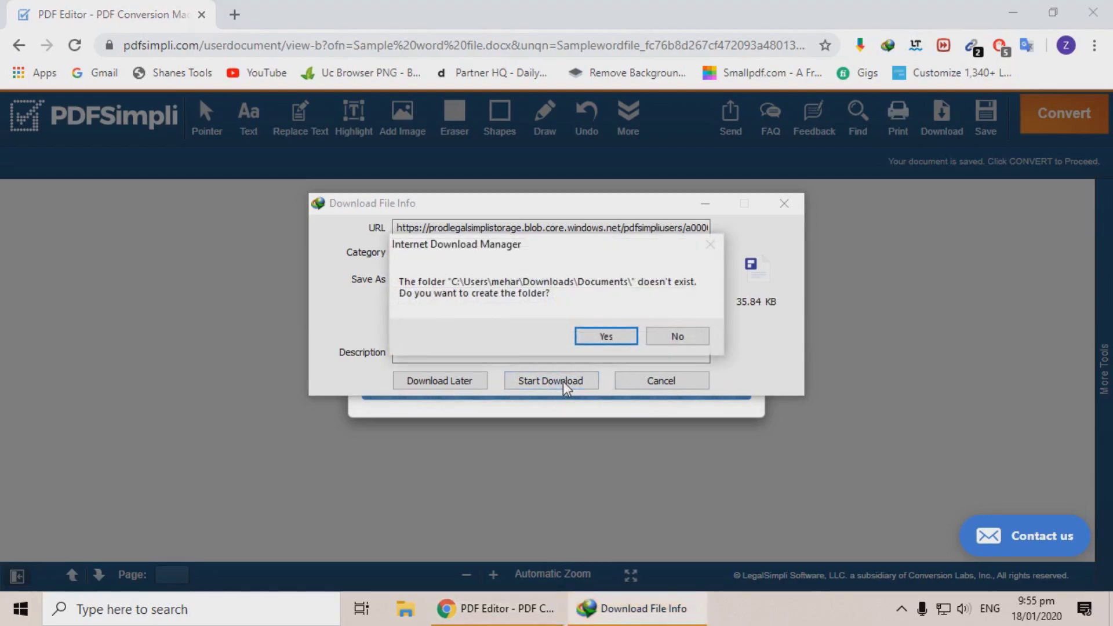
pyautogui.click(603, 333)
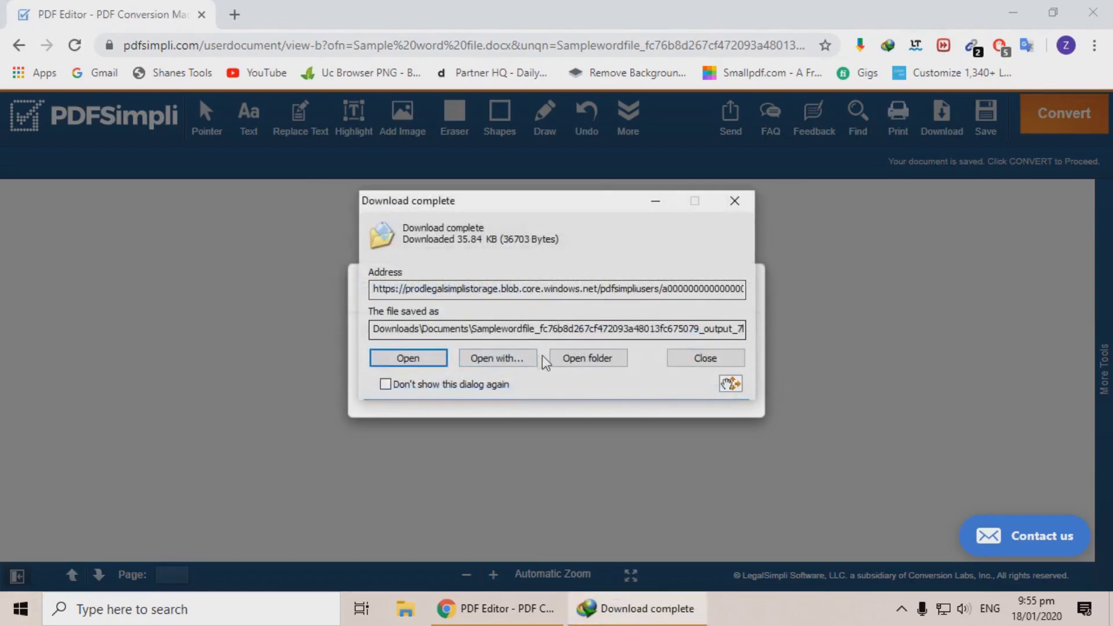
pyautogui.click(579, 359)
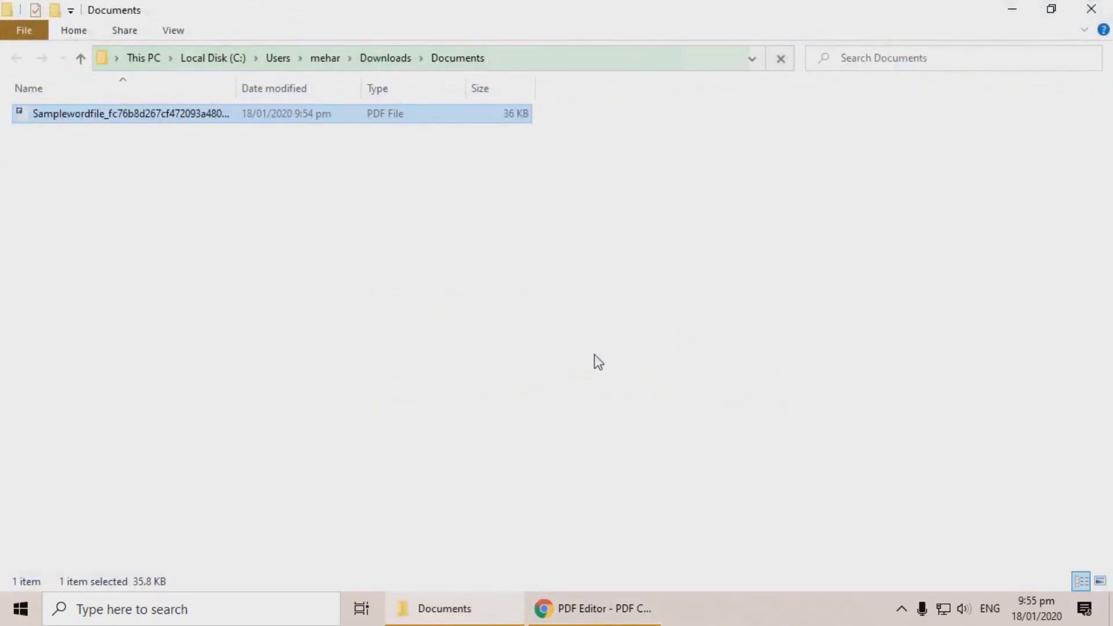
pyautogui.moveTo(427, 116); pyautogui.dragTo(382, 152)
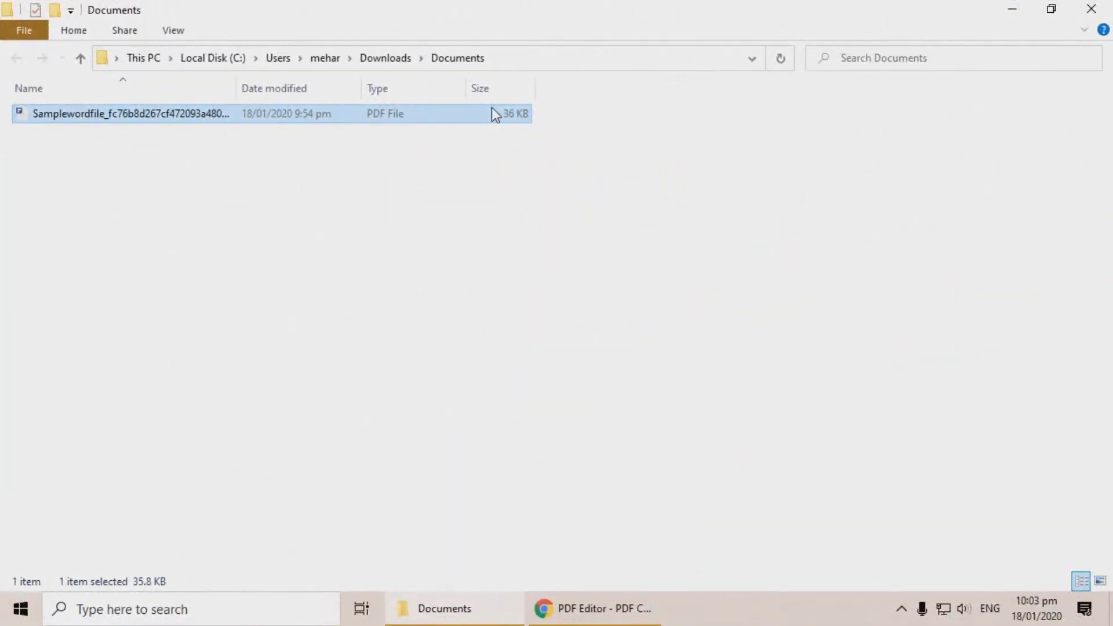
# Return to the browser, load smallpdf.com in a new tab and open its PDF to Word tool
pyautogui.click(603, 609)
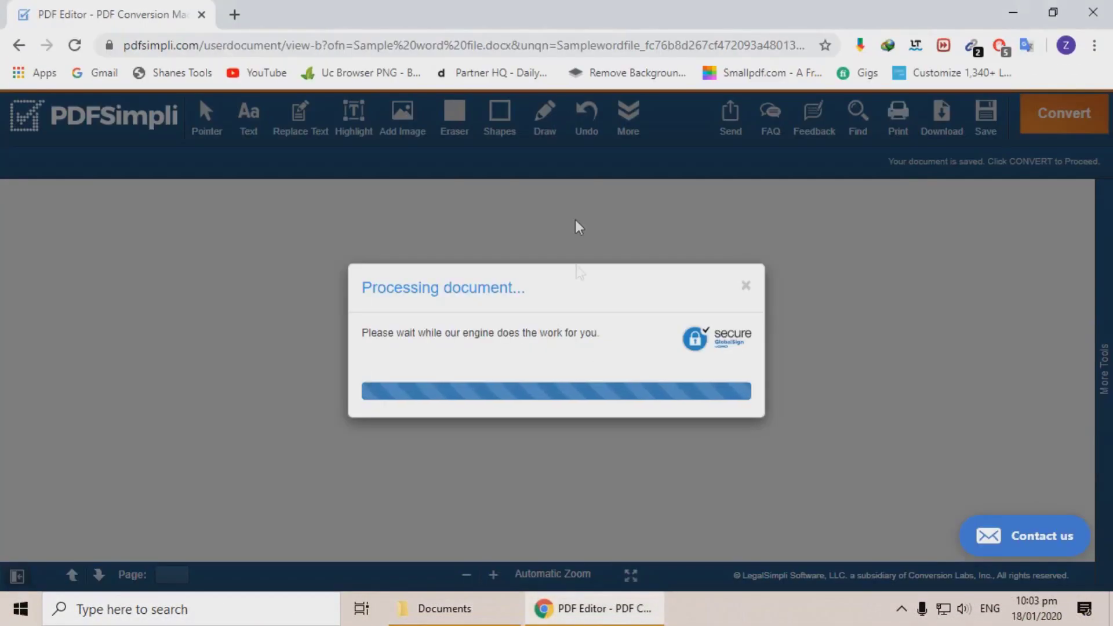
pyautogui.click(234, 15)
pyautogui.write('s')
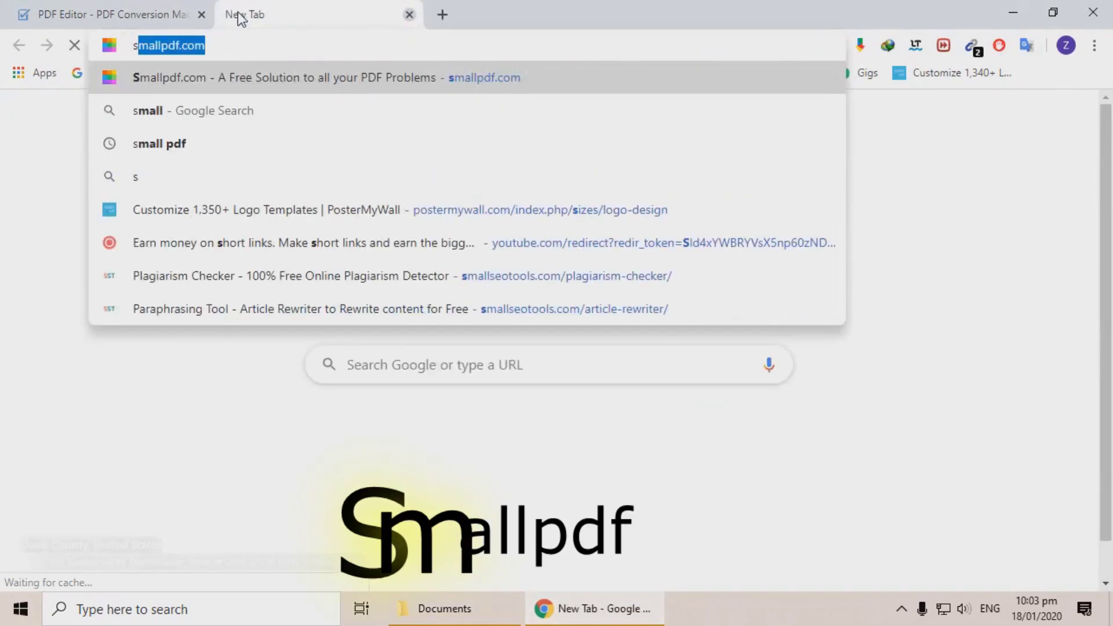
pyautogui.press('Return')
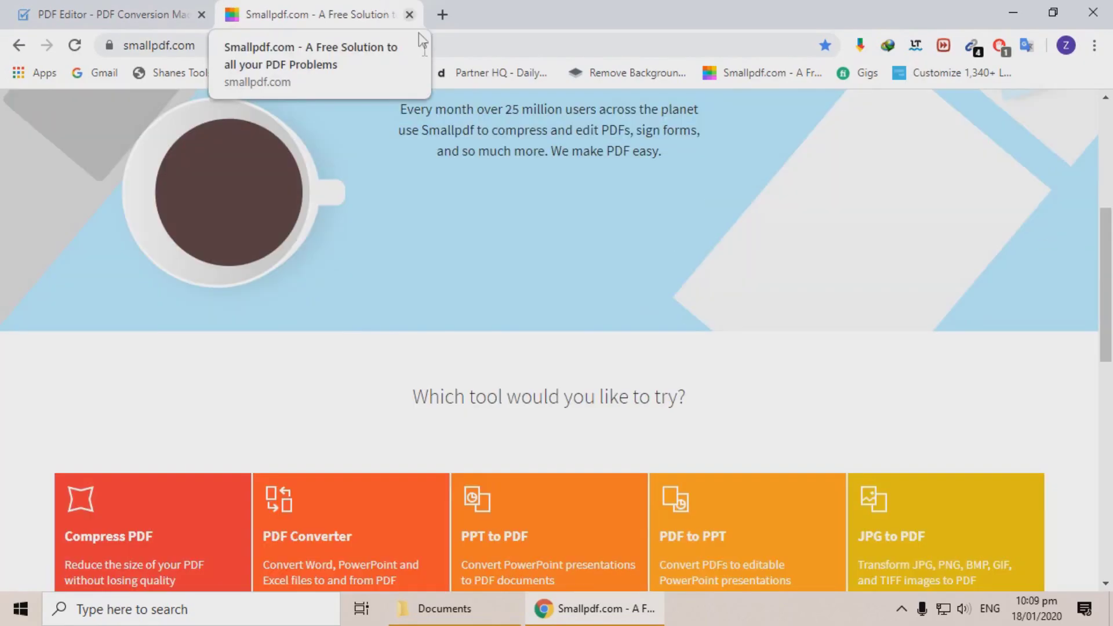
pyautogui.scroll(-5, 467, 147)
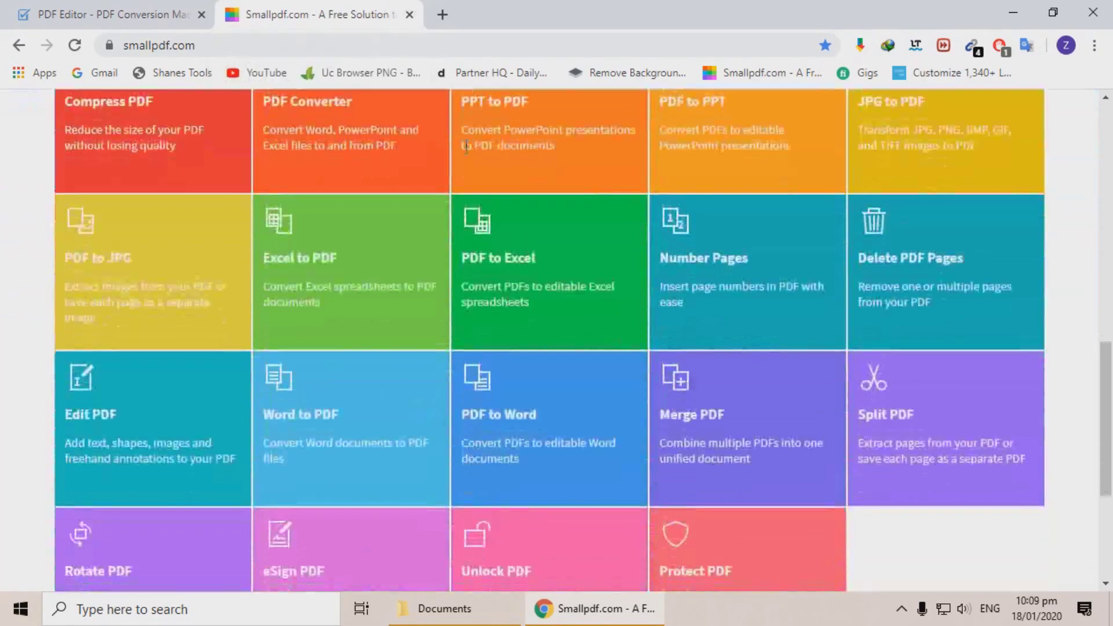
pyautogui.scroll(-4, 467, 146)
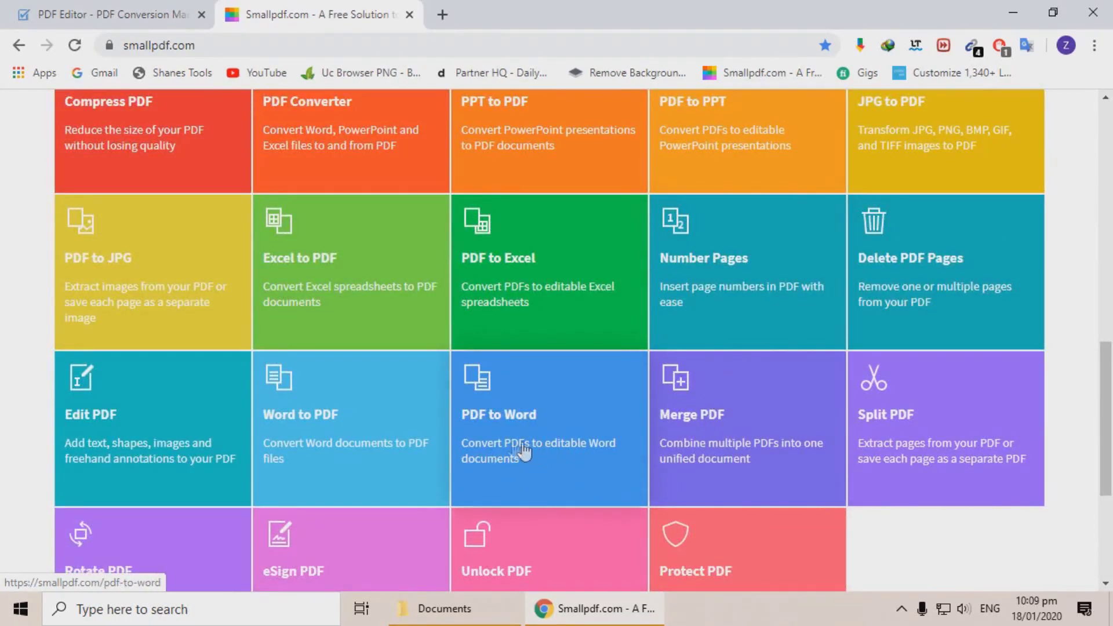
pyautogui.click(548, 453)
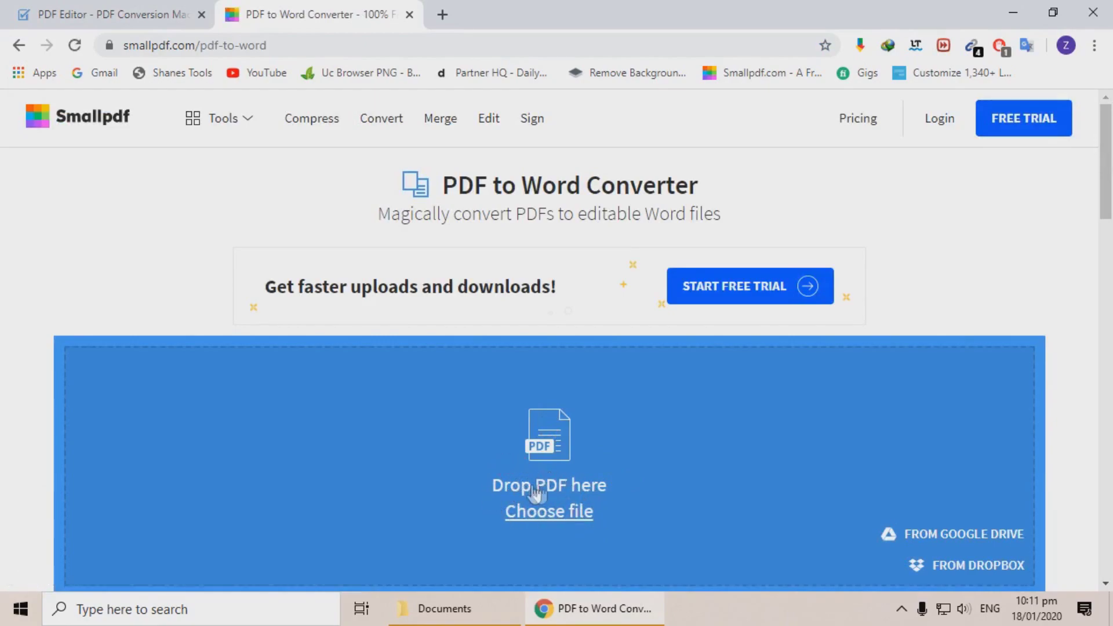
# Upload the Samplewordfile PDF from the Documents folder inside Downloads to the PDF to Word Converter
pyautogui.click(559, 510)
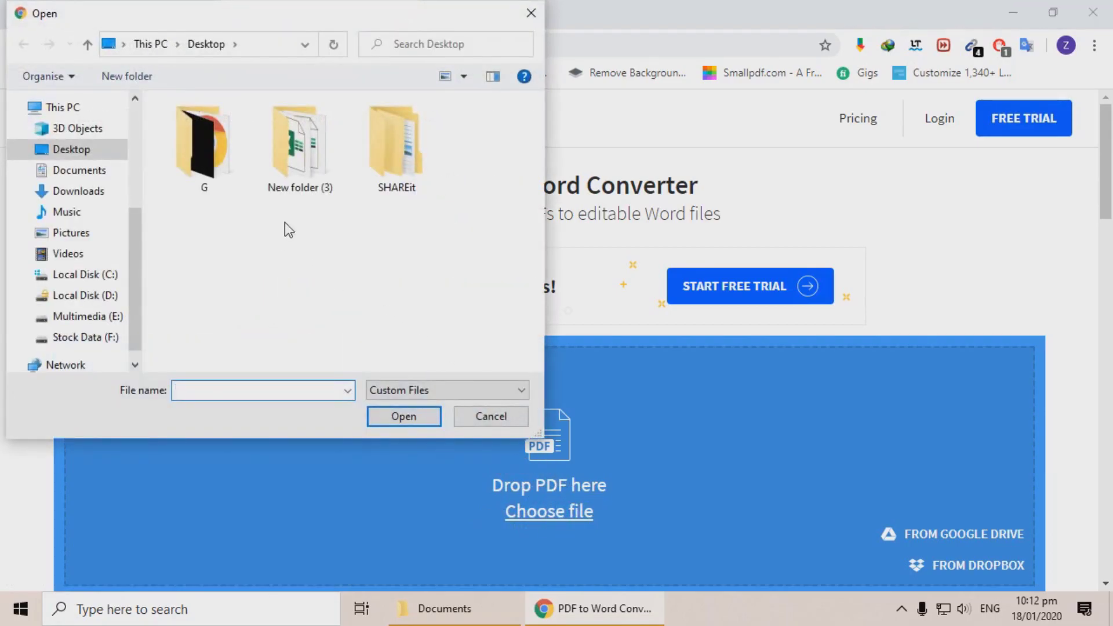
pyautogui.click(81, 193)
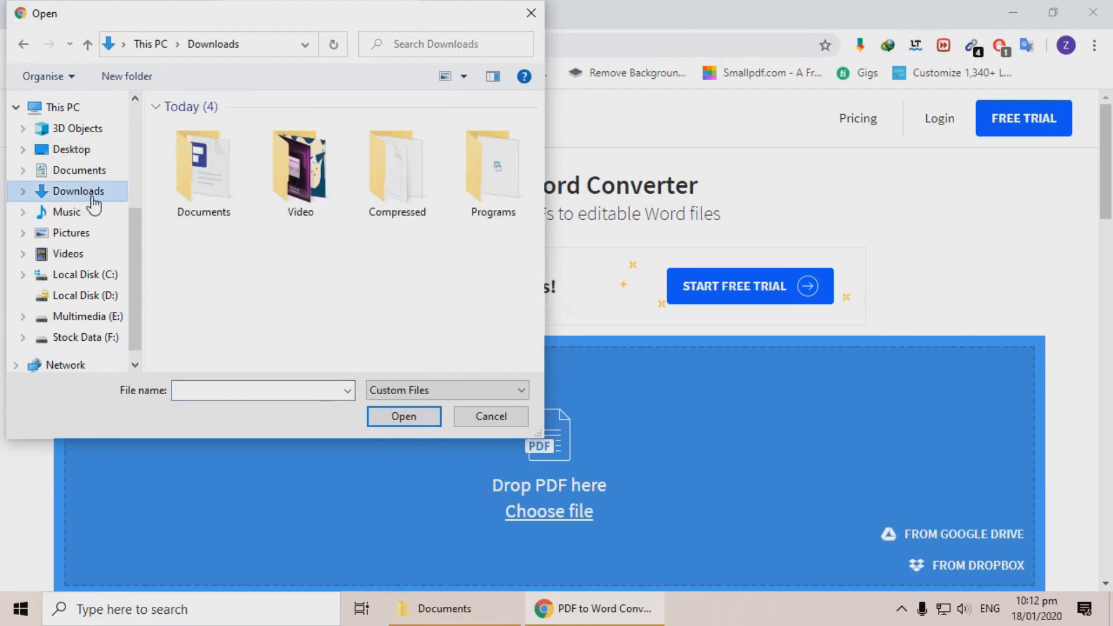
pyautogui.doubleClick(200, 186)
pyautogui.click(263, 126)
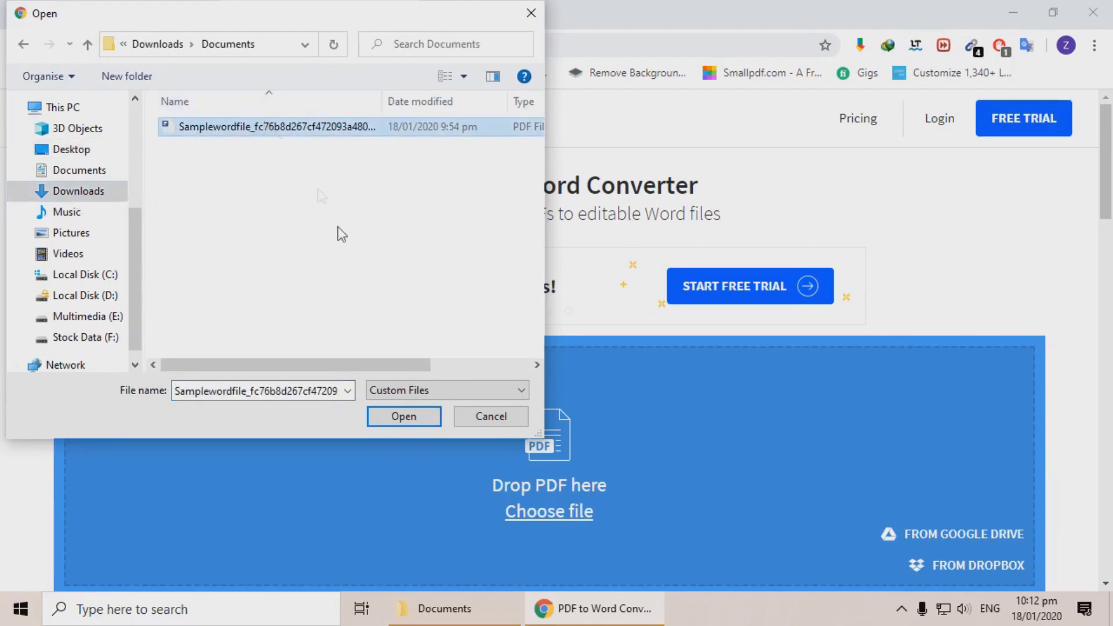
pyautogui.click(398, 422)
pyautogui.scroll(-1, 509, 475)
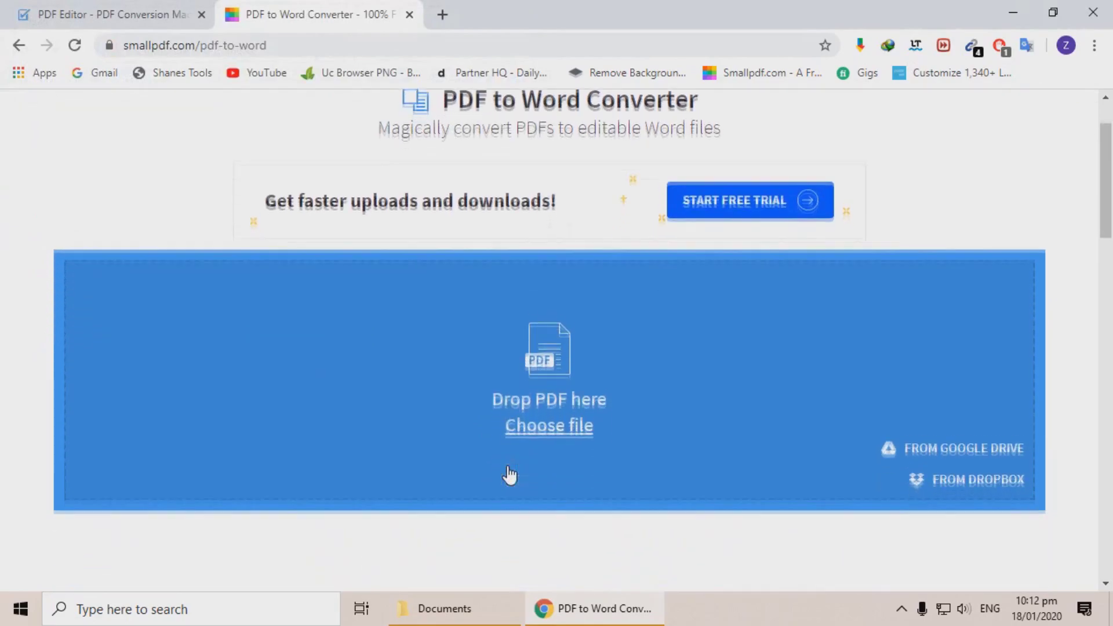
pyautogui.scroll(-2, 509, 475)
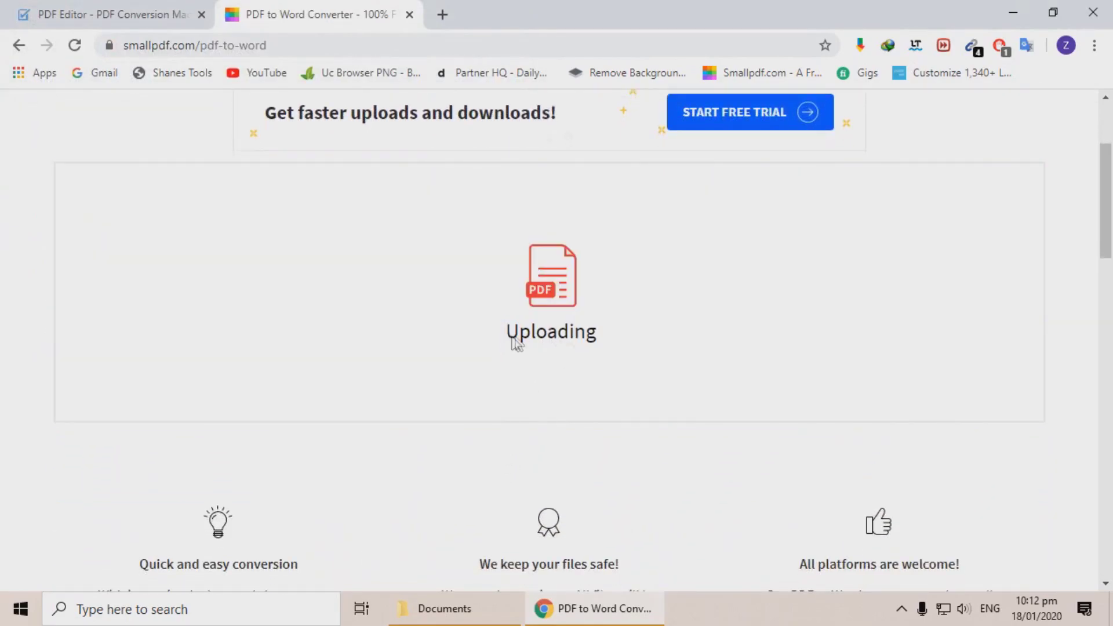
pyautogui.moveTo(510, 341); pyautogui.dragTo(575, 342)
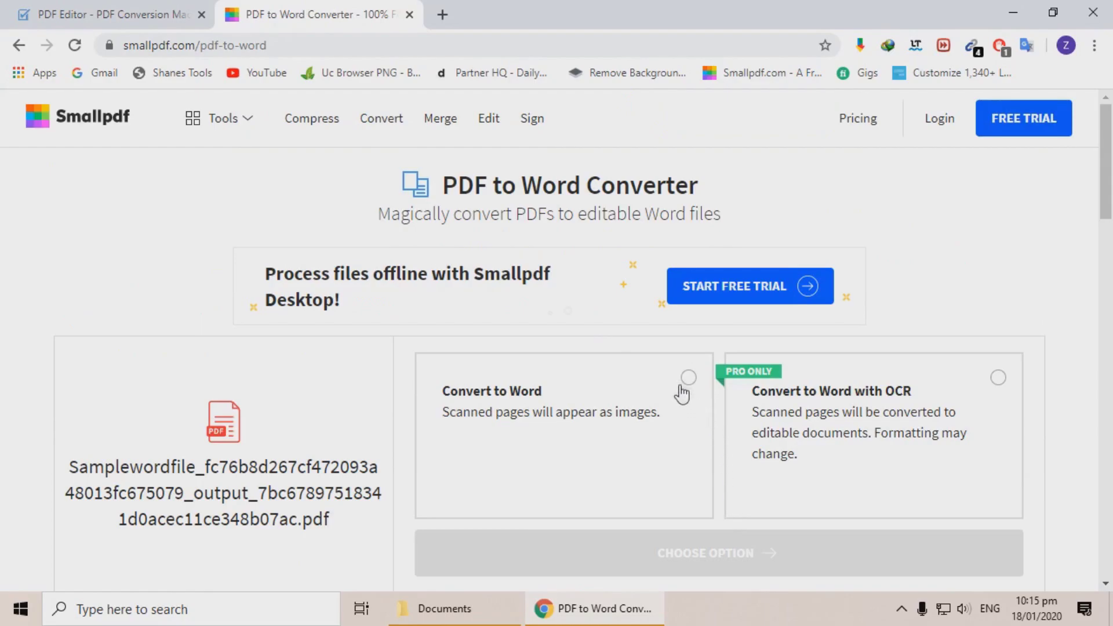
# Convert the uploaded PDF with the "Convert to Word" option and download the resulting Word file
pyautogui.click(688, 382)
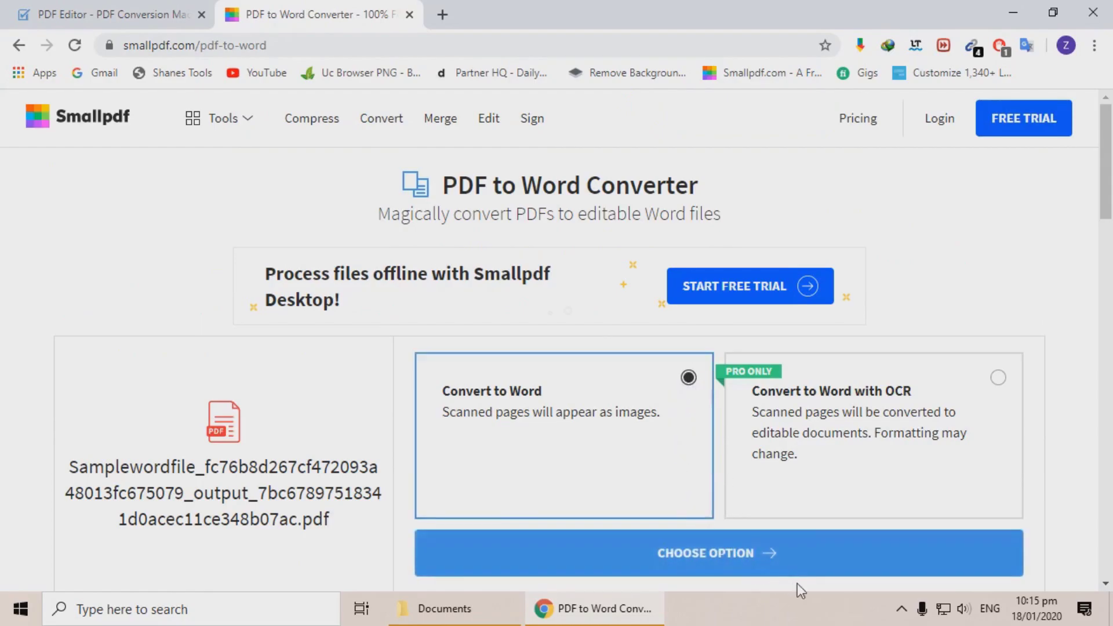
pyautogui.click(734, 557)
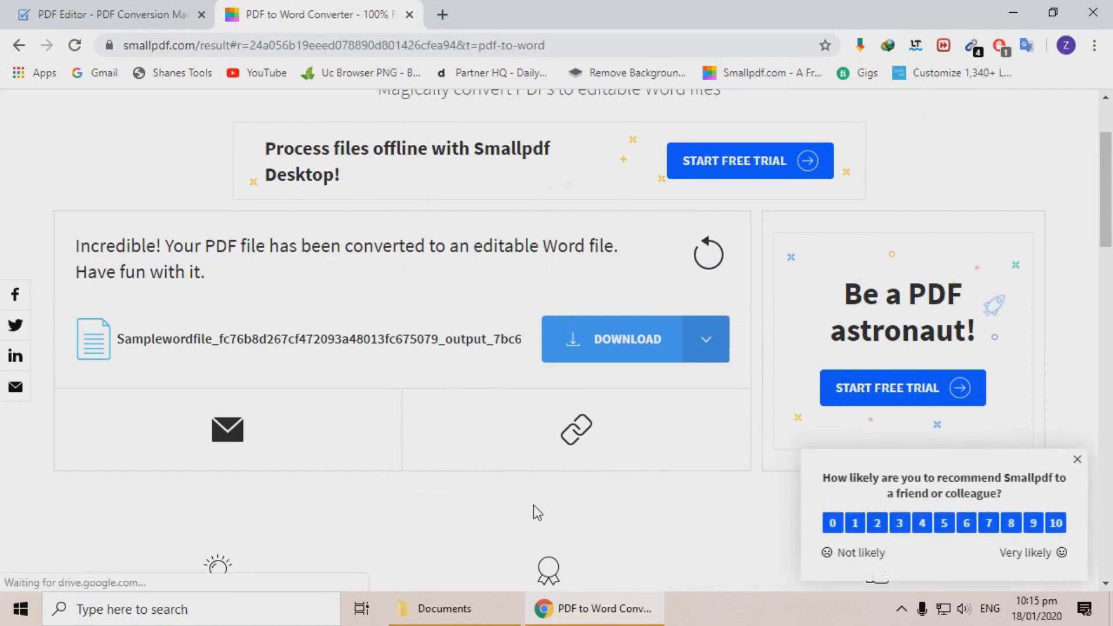
pyautogui.click(617, 349)
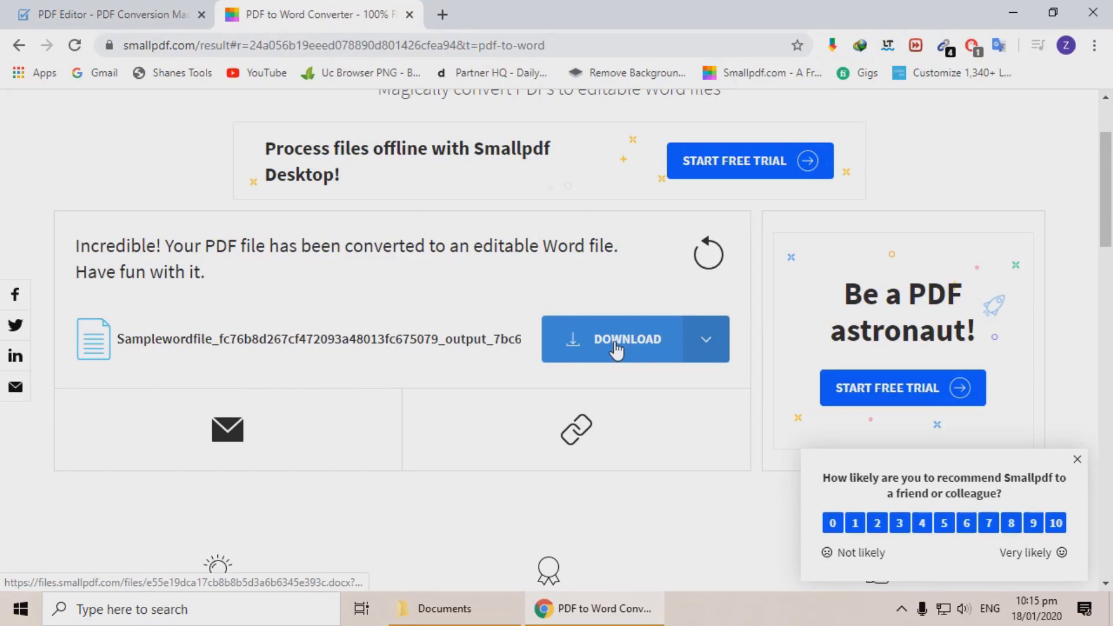
# Locate the downloaded Samplewordfile DOCX in its folder through the browser's downloads, open it in Word and select all its text
pyautogui.click(1094, 46)
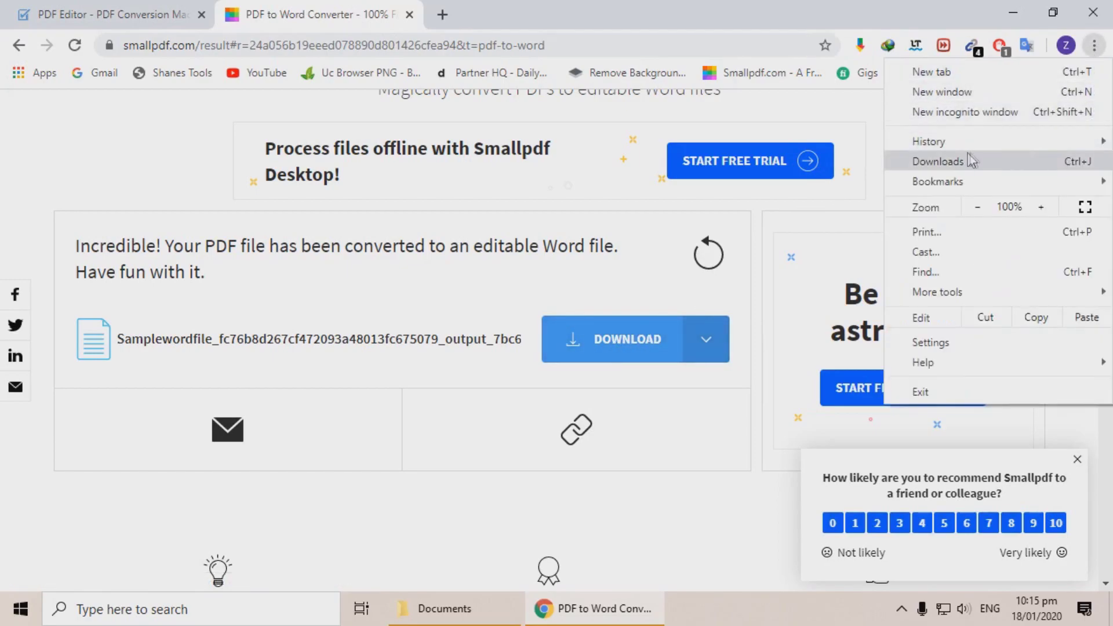
pyautogui.click(989, 161)
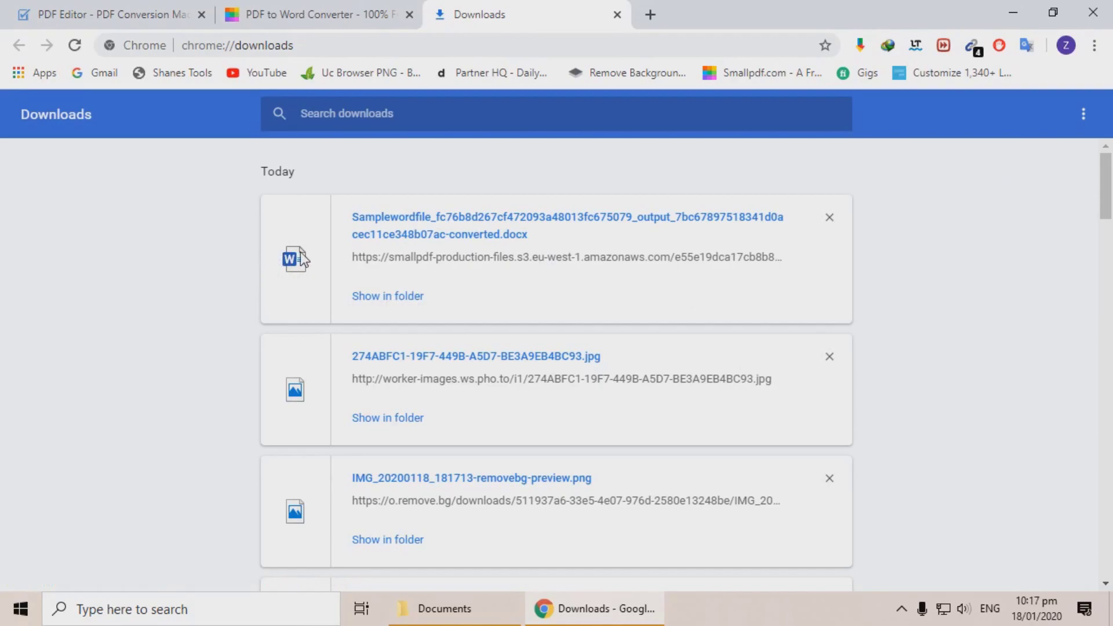
pyautogui.click(401, 298)
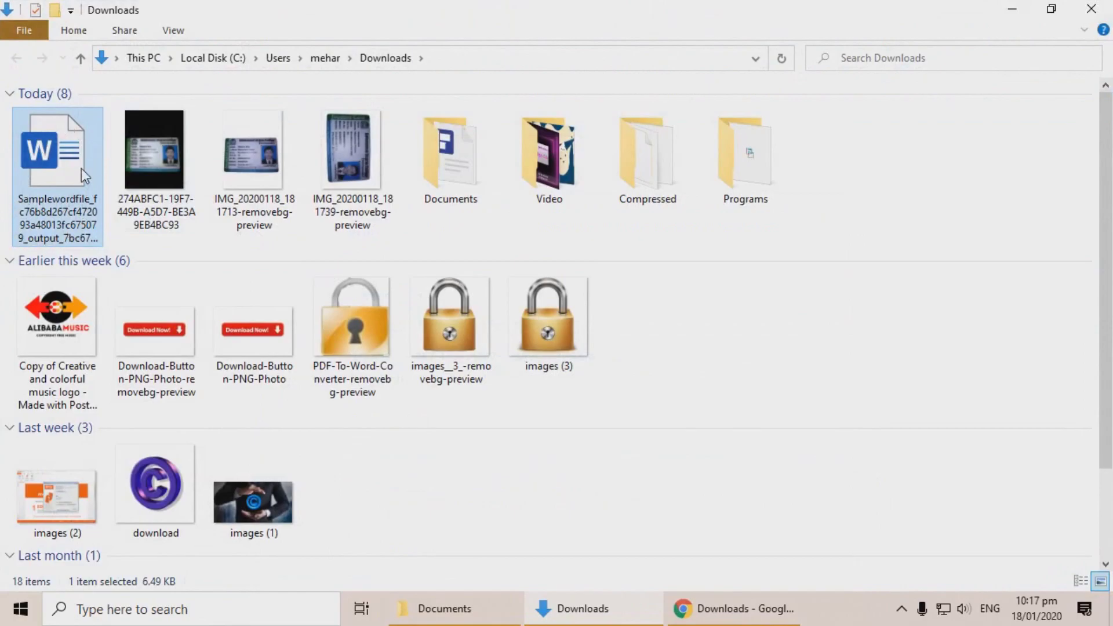
pyautogui.doubleClick(46, 172)
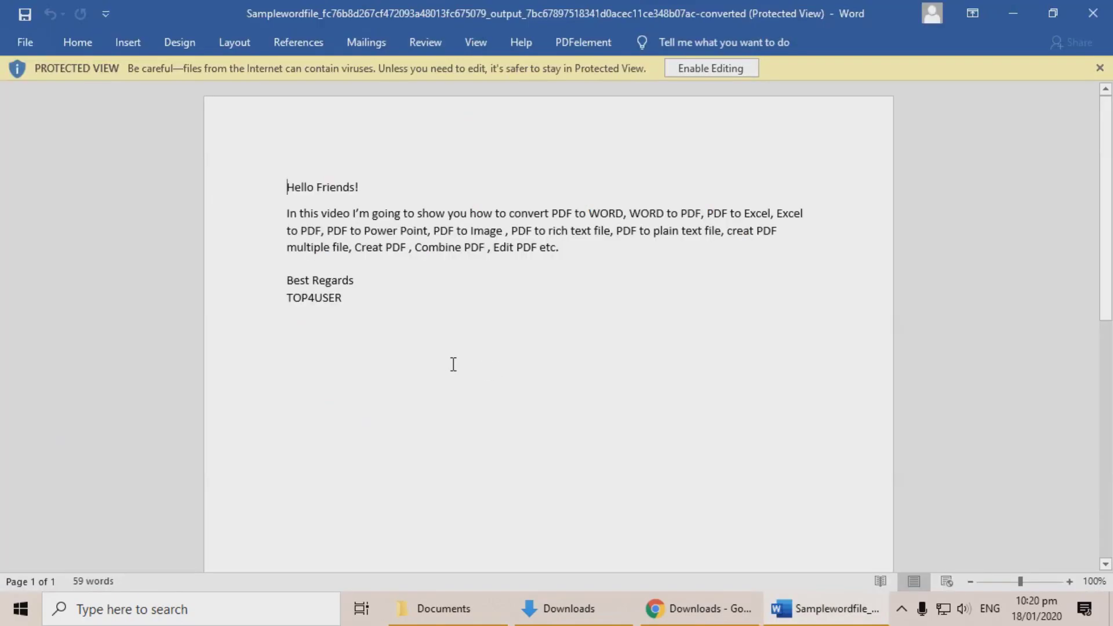
pyautogui.moveTo(407, 313); pyautogui.dragTo(284, 181)
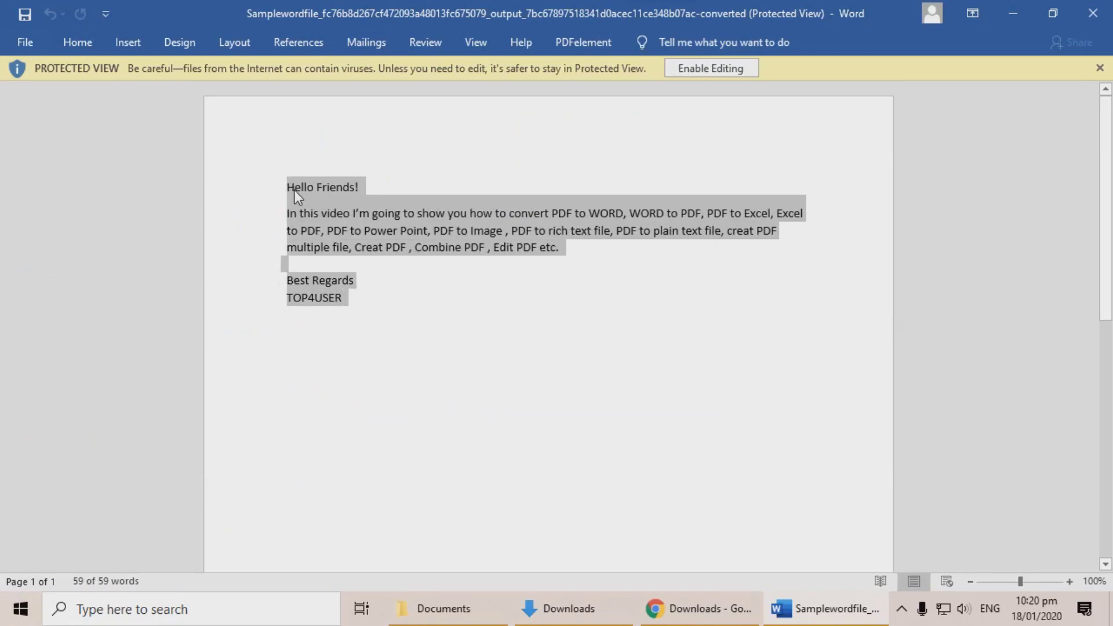